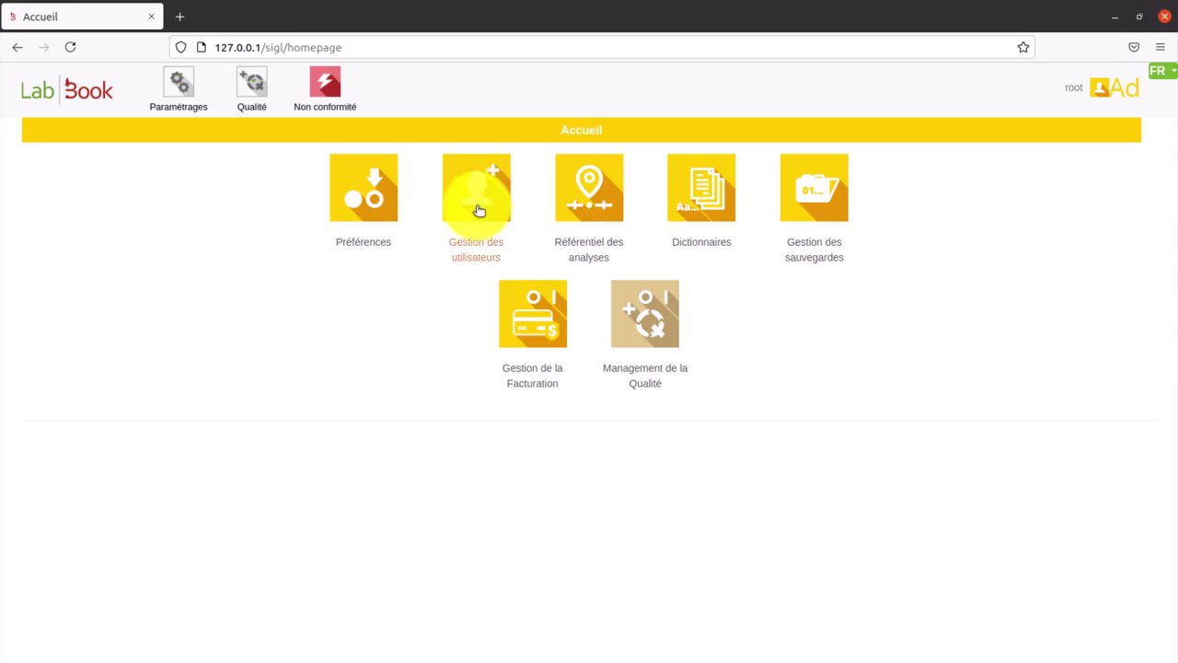
Step: Start adding a new user from user management and set the role to Qualiticien
left_click(480, 245)
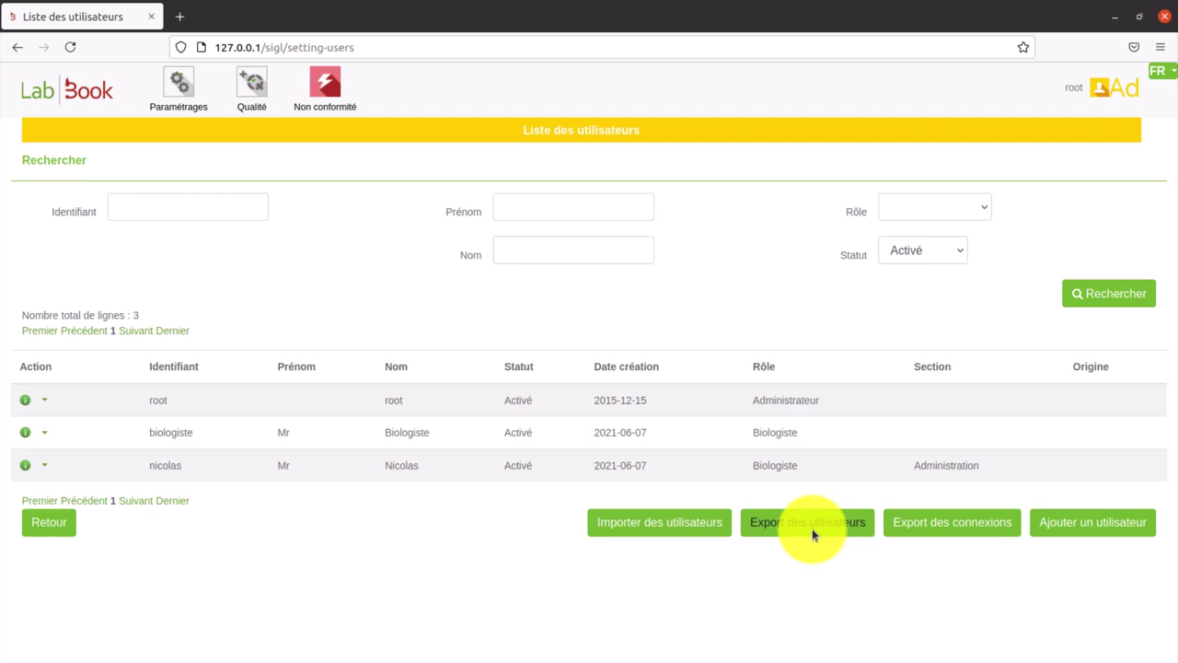
left_click(1111, 523)
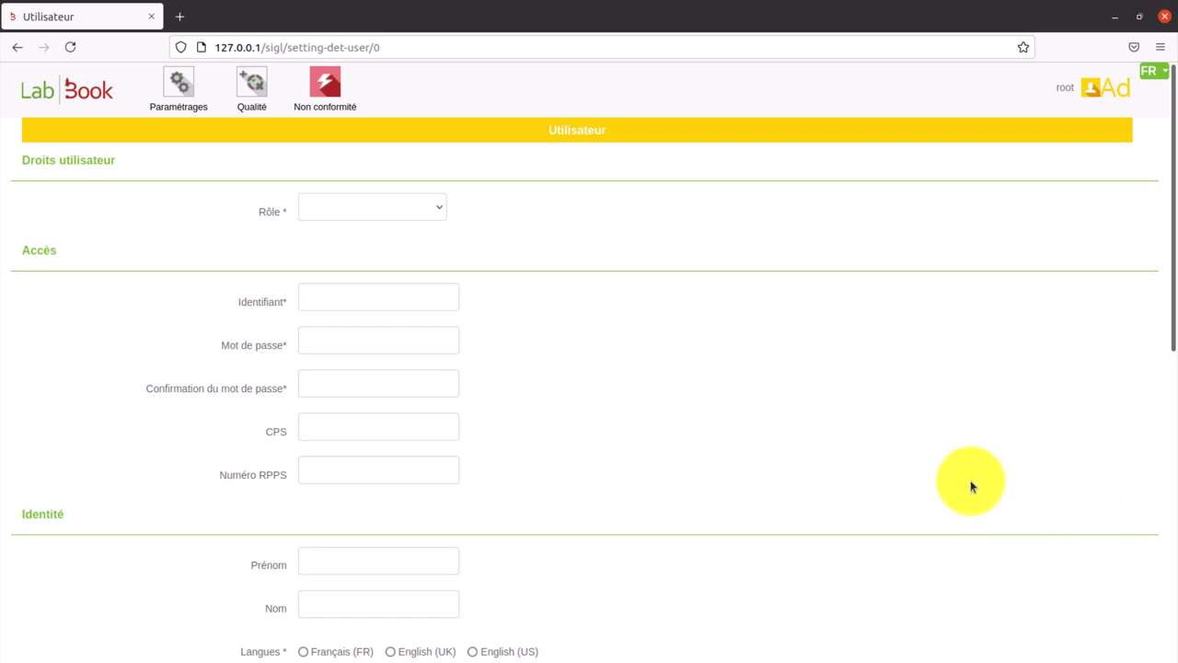
left_click(428, 213)
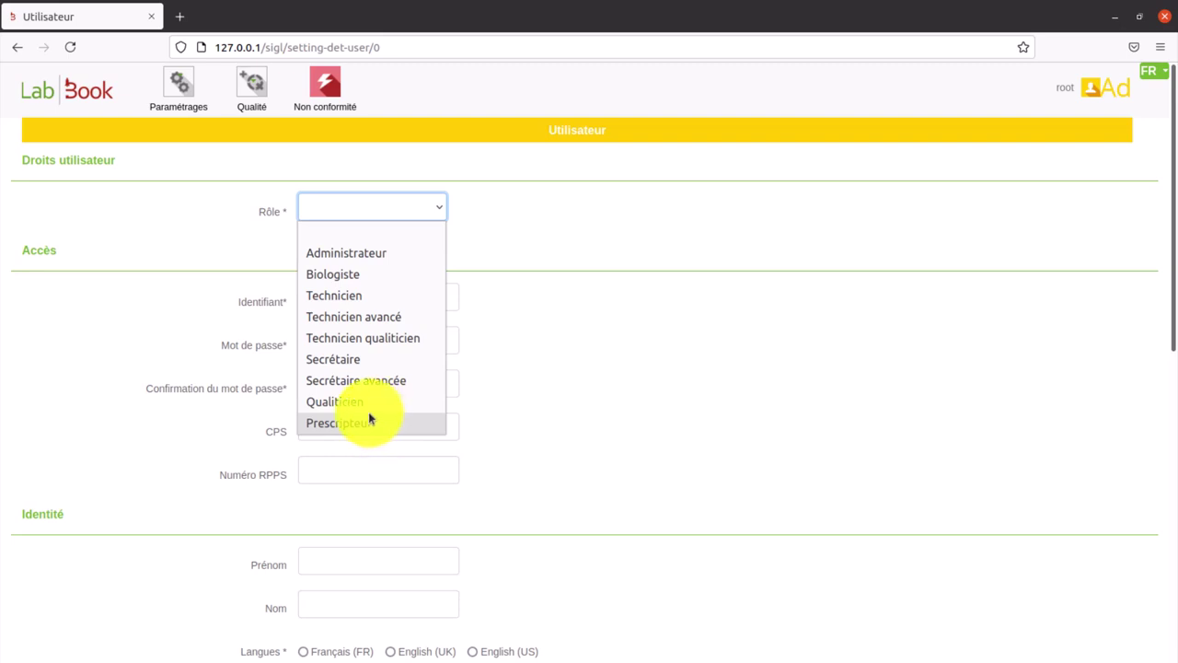
left_click(341, 405)
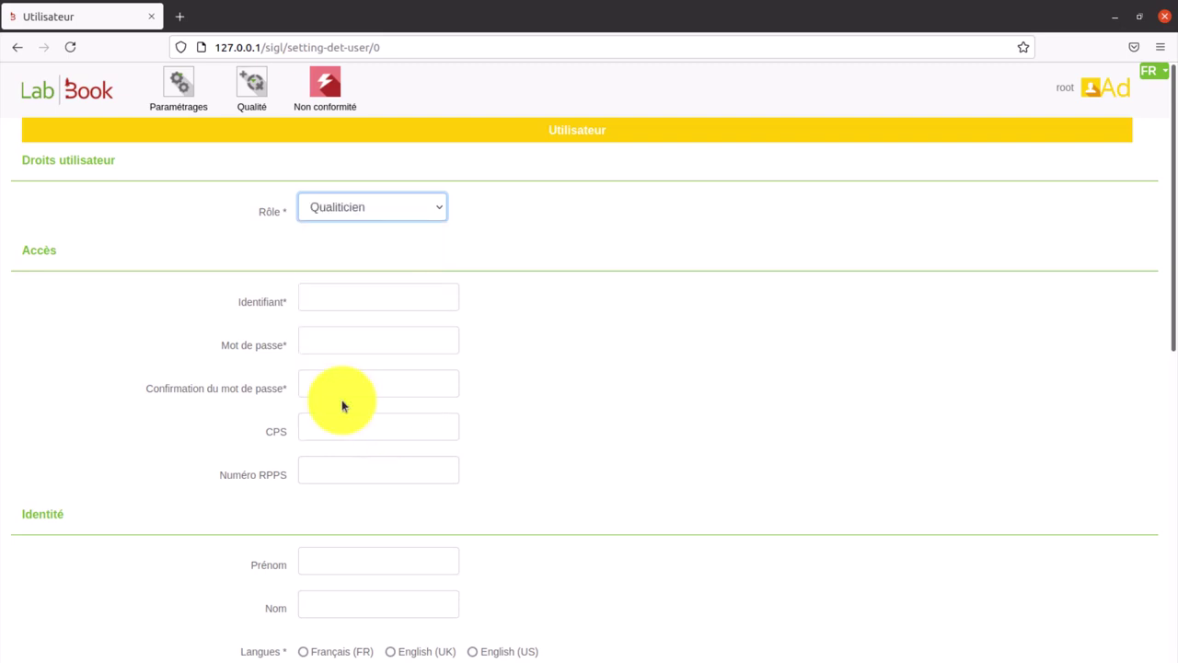
Step: Enter the new user's login identifier, then fill in the account password and its confirmation
left_click(321, 307)
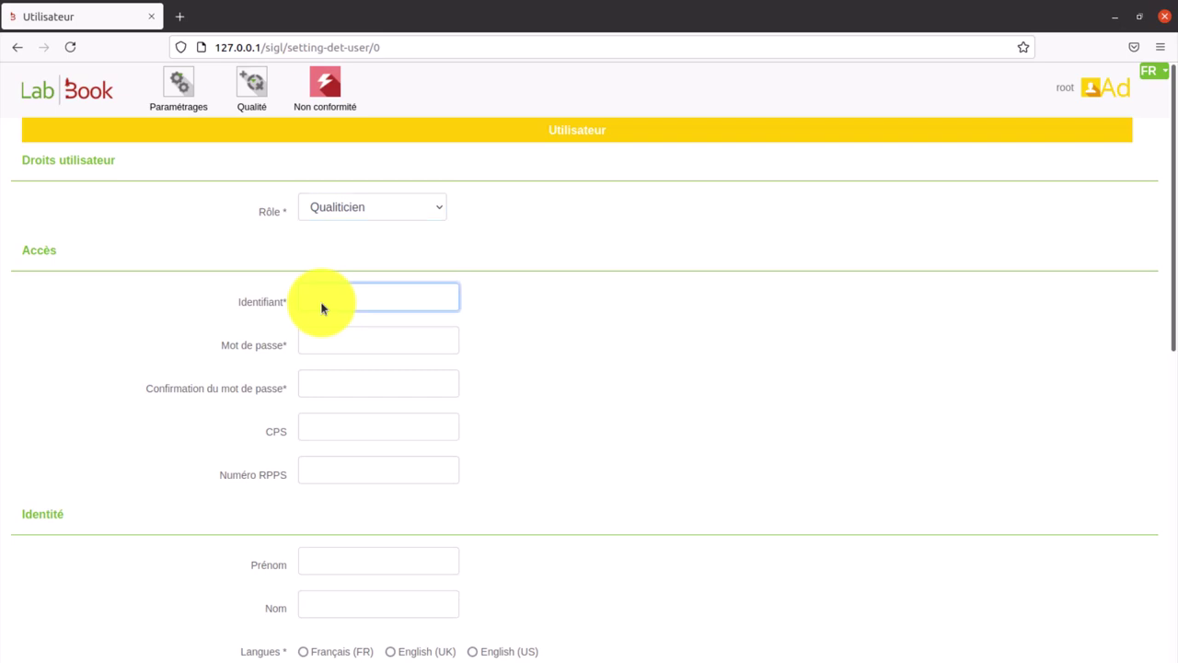
type("John")
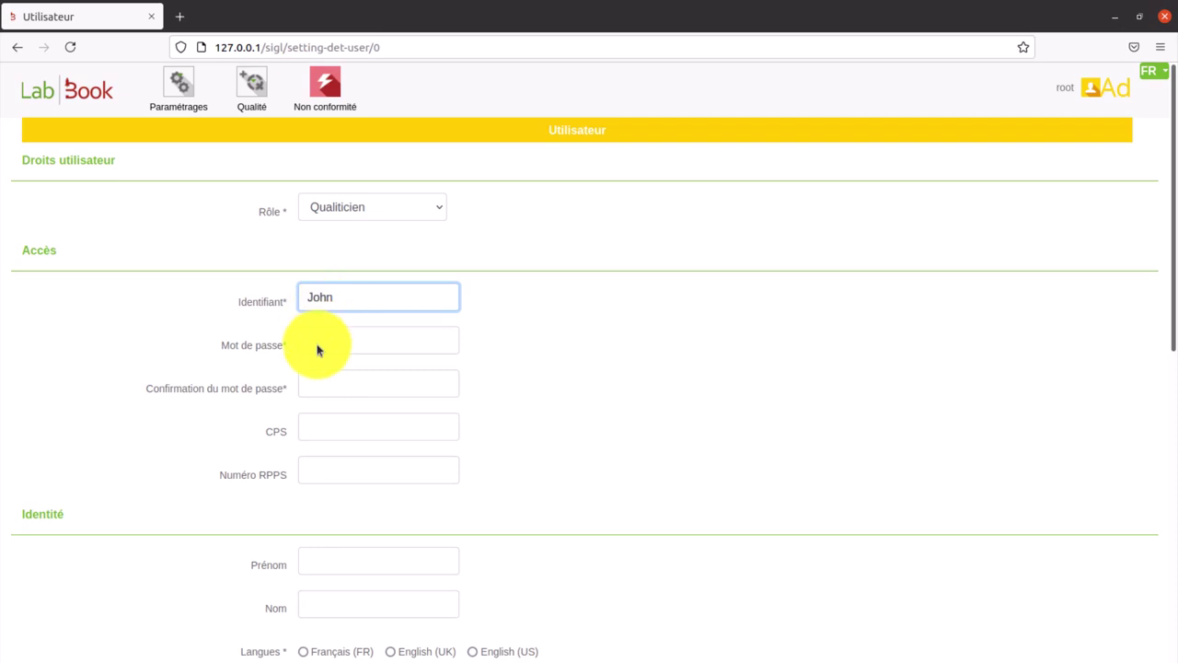
left_click(319, 347)
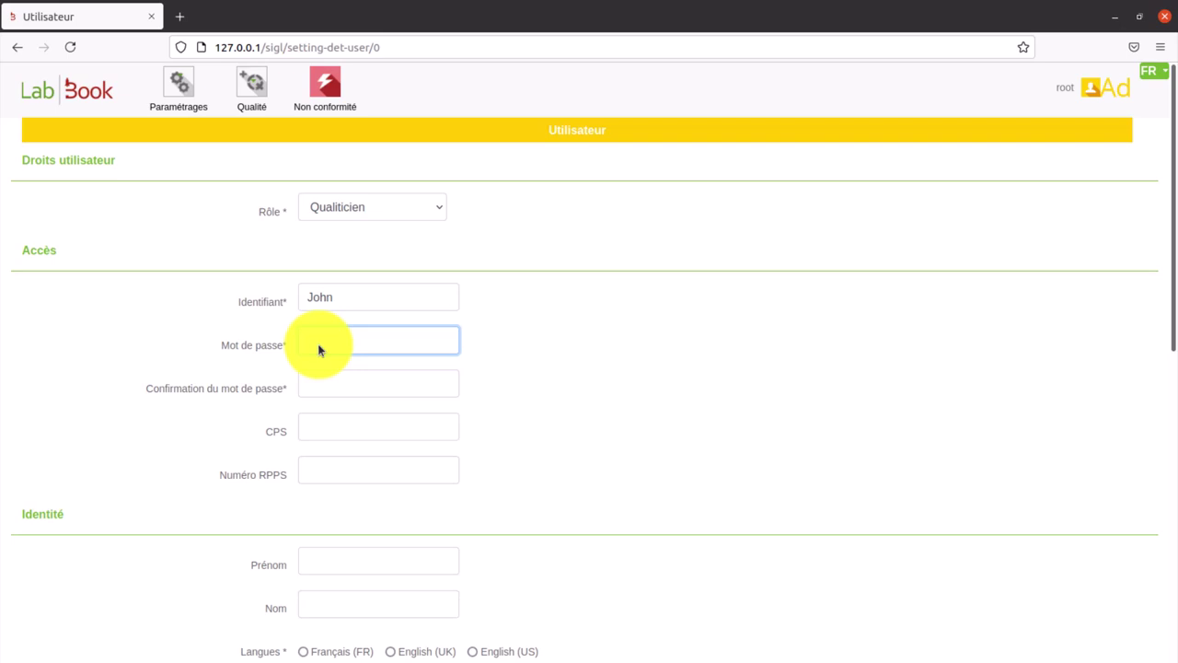
type("**")
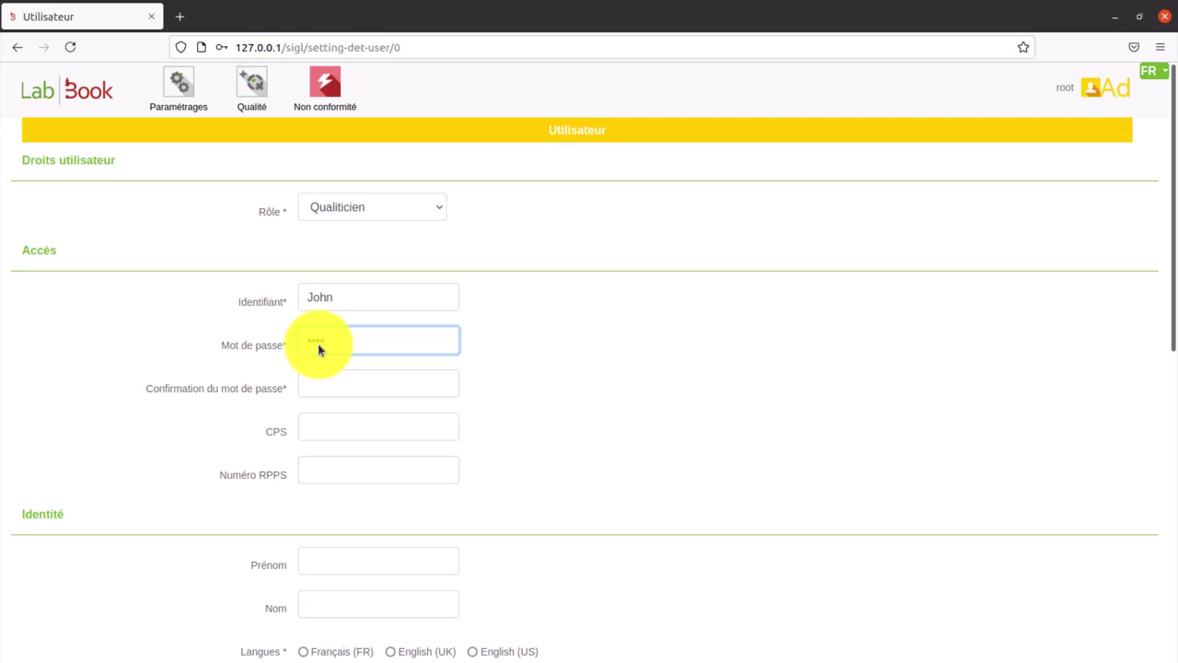
left_click(313, 391)
type("*")
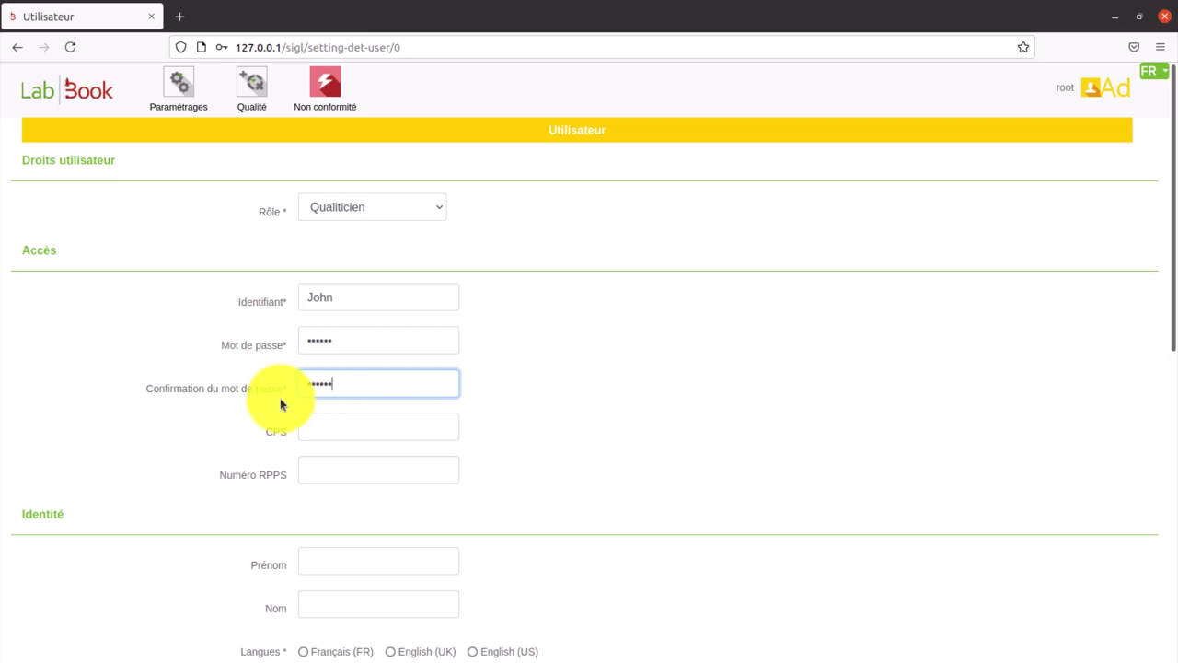
Step: Fill in the user's first and last name and select Français (FR) as the language
scroll(247, 370, "down", 1)
scroll(247, 370, "down", 2)
left_click(324, 439)
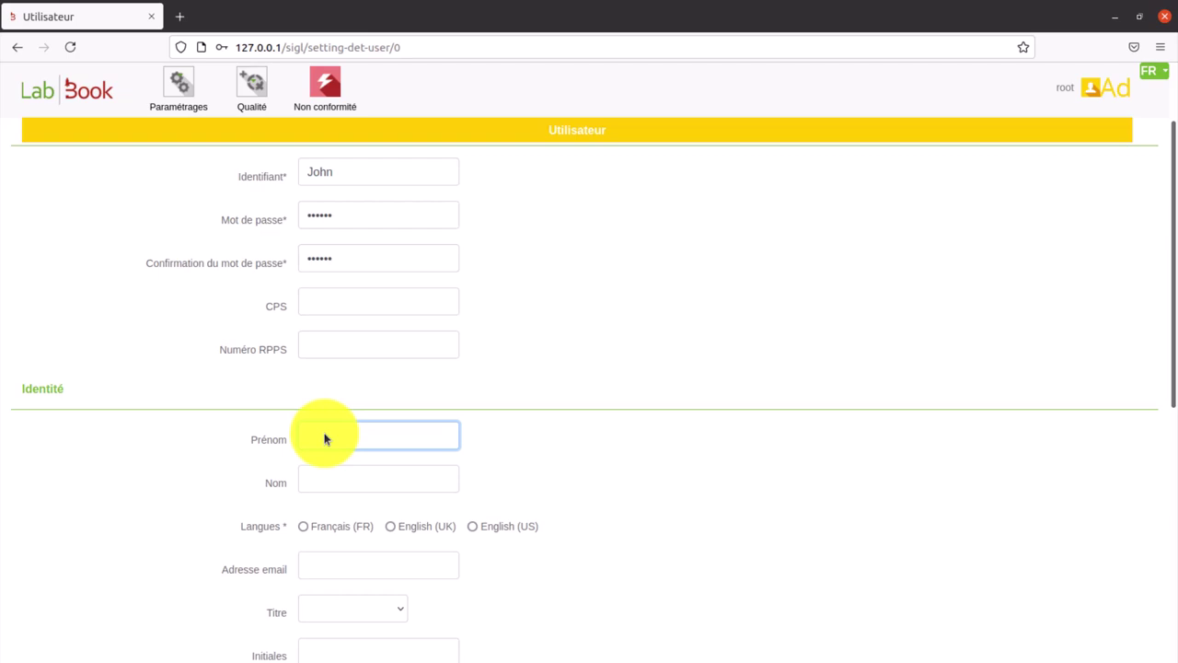
type("John")
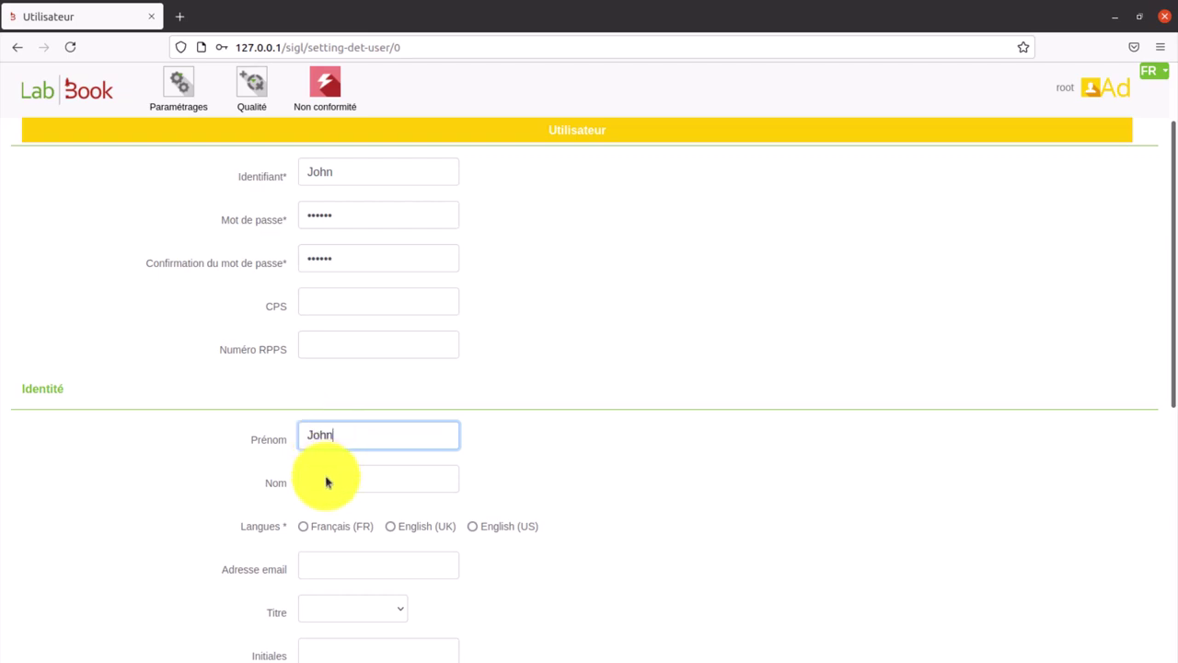
left_click(326, 479)
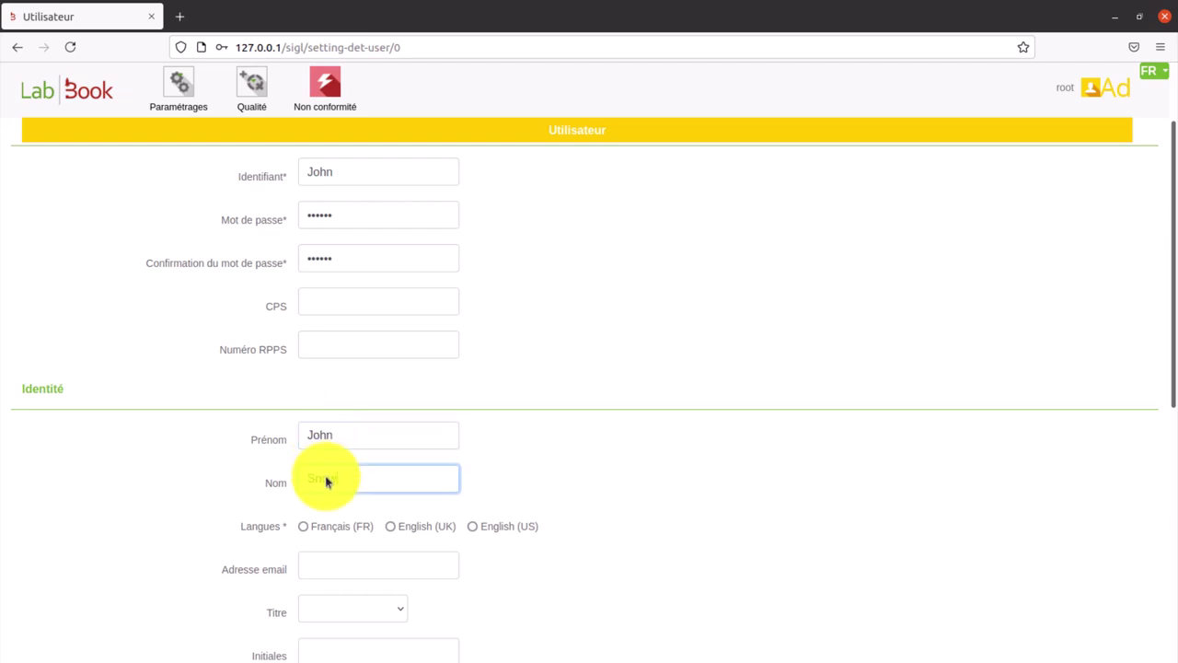
left_click(303, 527)
Step: Review the optional identity fields, from email address to current laboratory position, and the Qualité menu entries
scroll(119, 502, "down", 1)
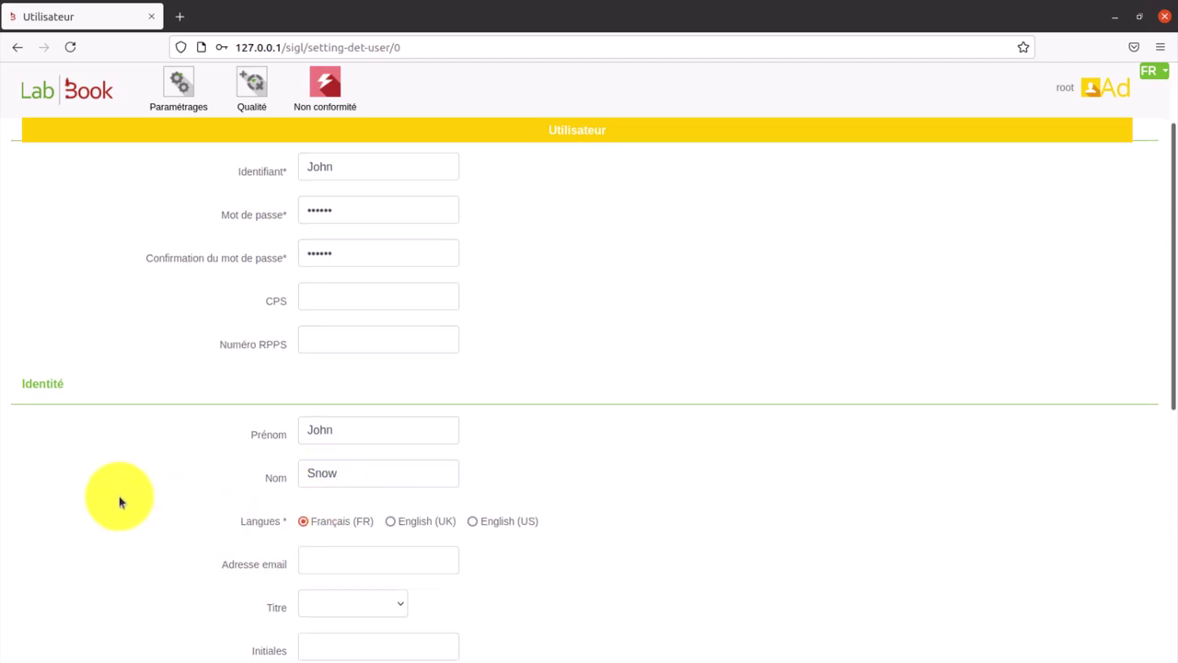
scroll(119, 502, "down", 1)
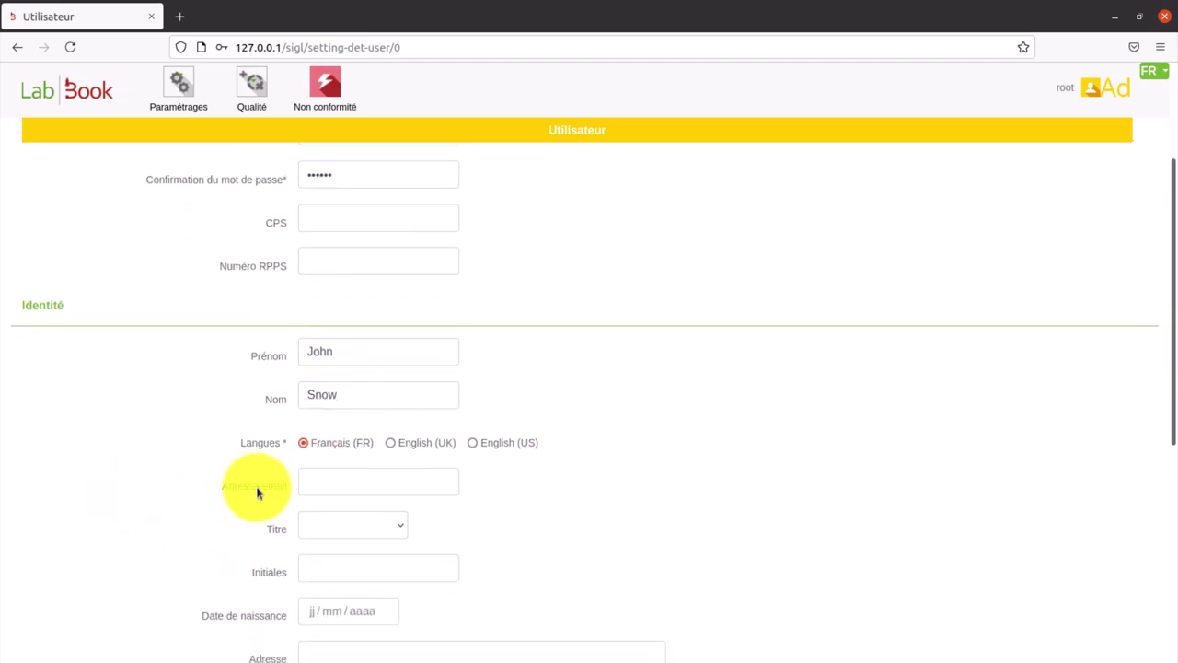
left_click(307, 485)
left_click(331, 576)
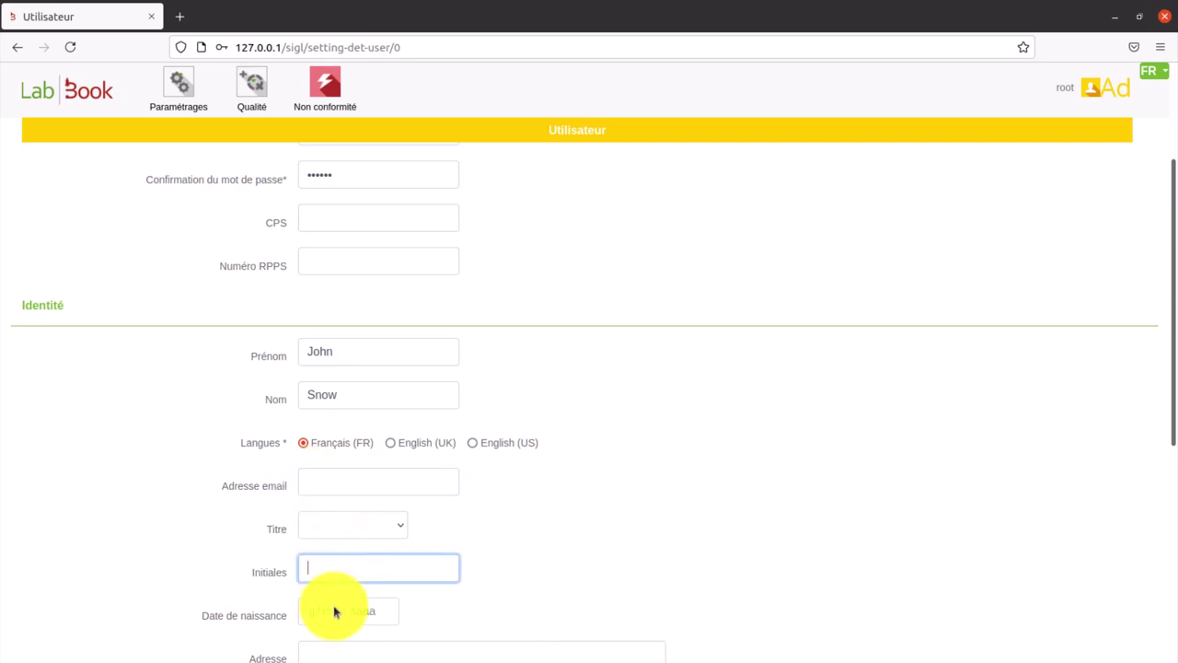
scroll(406, 594, "down", 1)
left_click(406, 581)
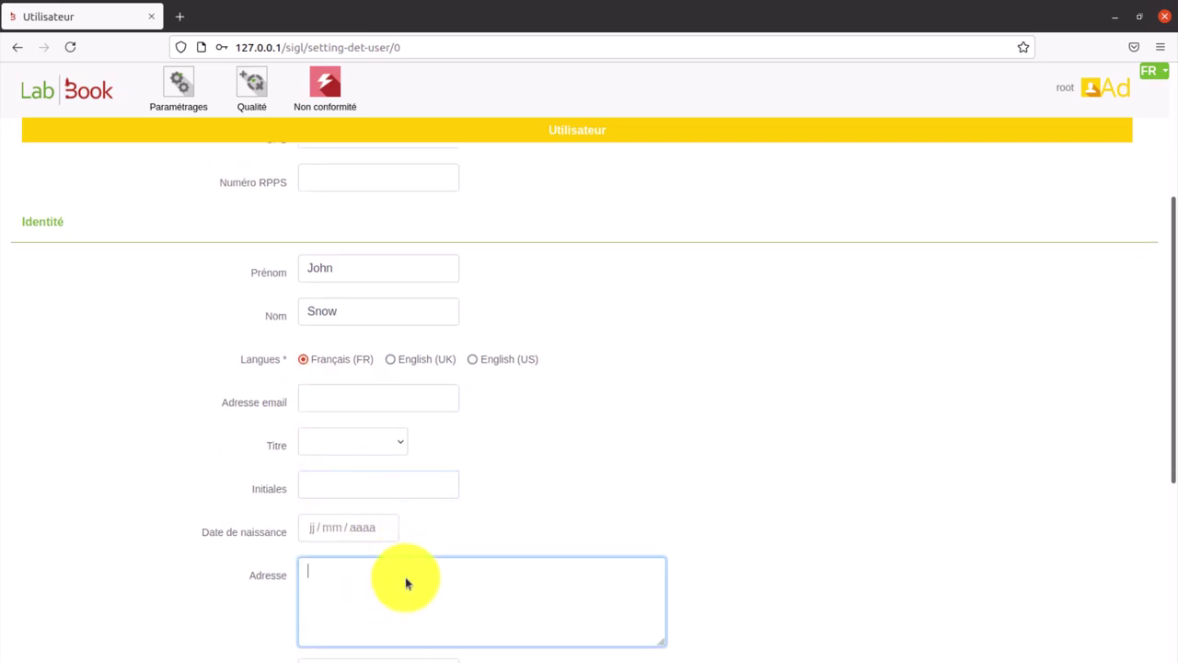
scroll(403, 612, "down", 1)
scroll(432, 613, "down", 1)
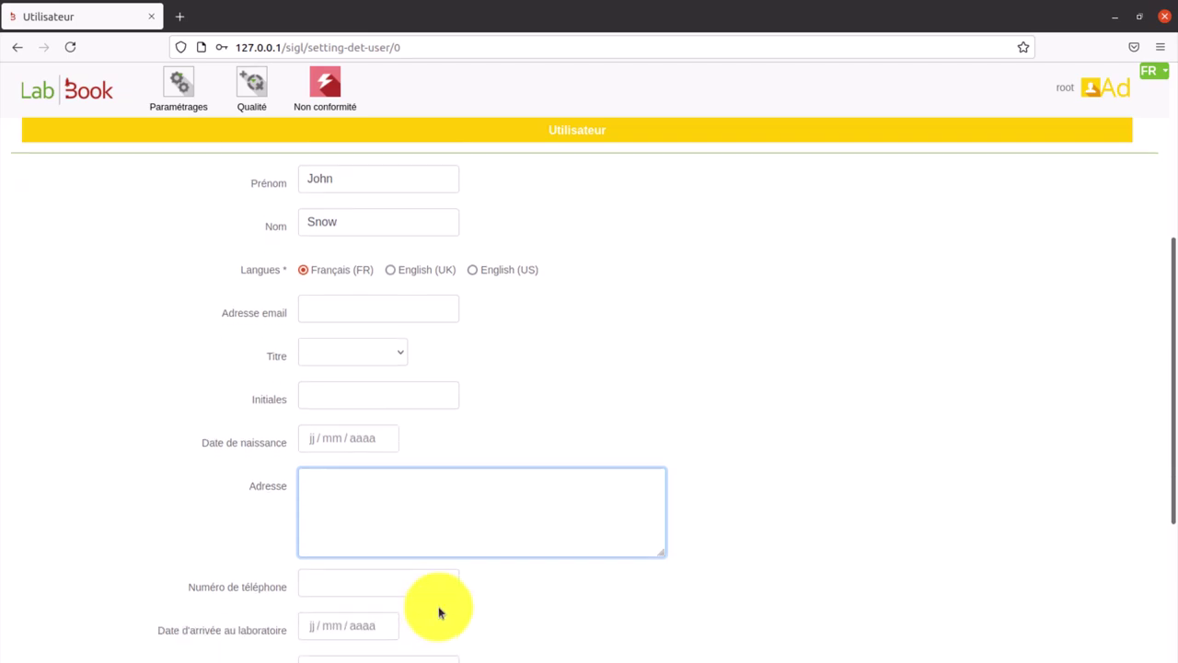
scroll(415, 608, "down", 1)
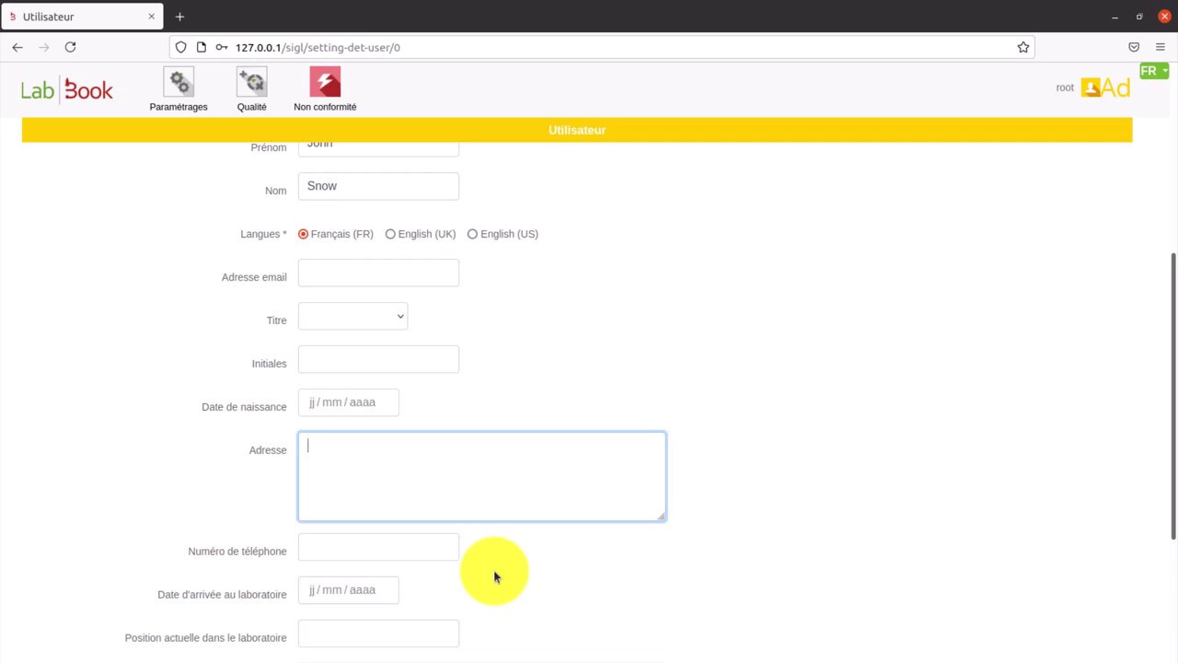
left_click(247, 90)
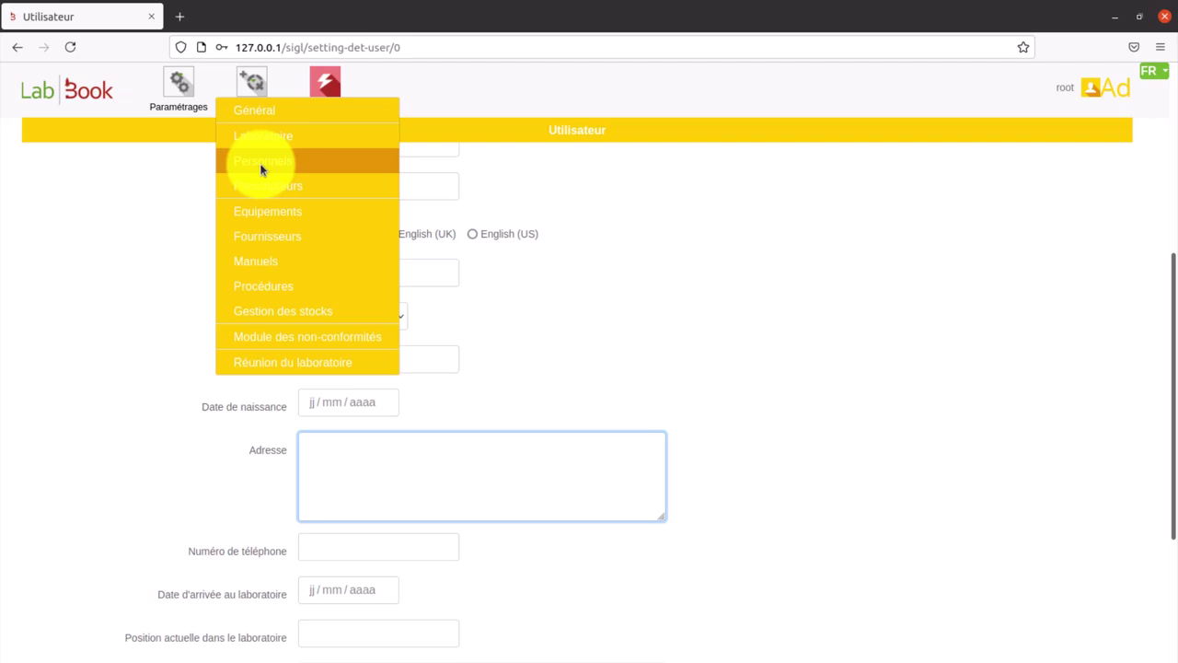
scroll(120, 363, "down", 1)
scroll(120, 362, "down", 3)
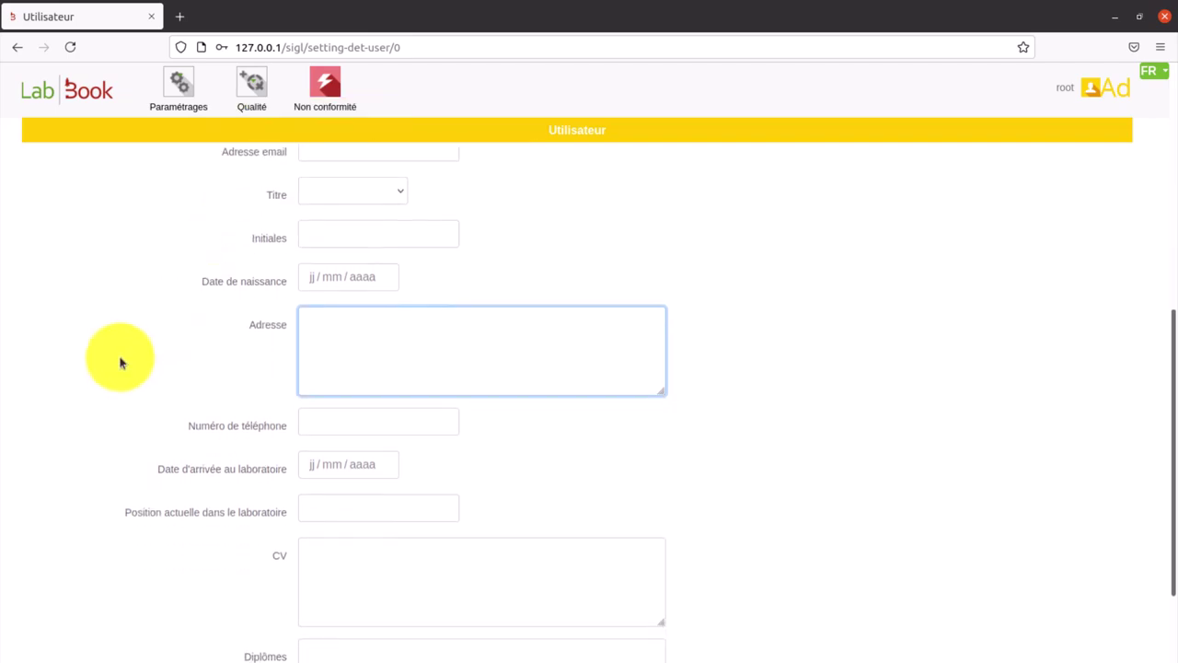
Step: Enter BAC and BTS on separate lines in the user's CV
left_click(318, 526)
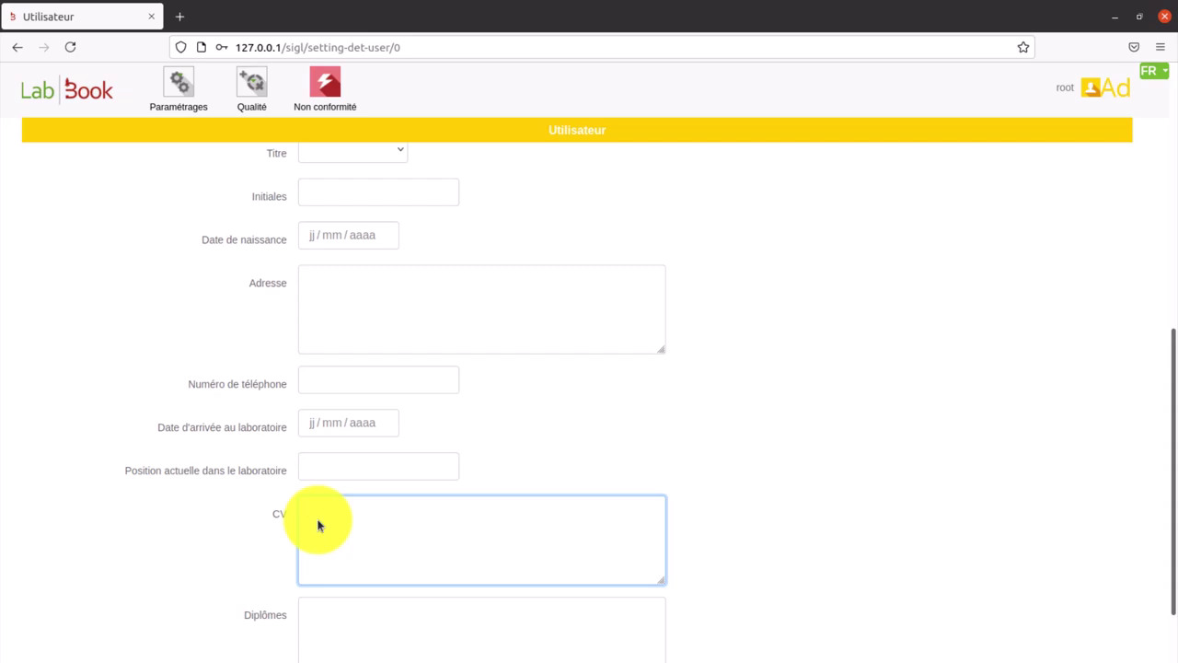
type("BAC BAC")
scroll(322, 525, "down", 1)
type("S")
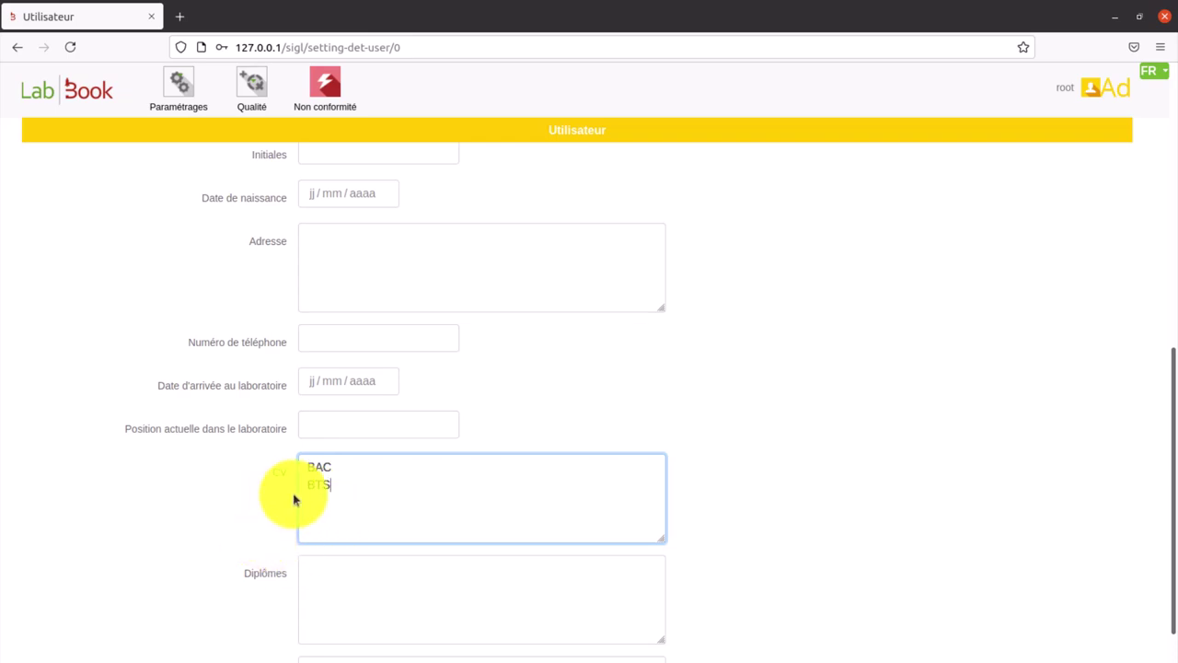
Step: Examine the Diplômes and Formations continues fields, the Section de travail choices and the Qualité menu entries
scroll(254, 565, "down", 1)
left_click(344, 545)
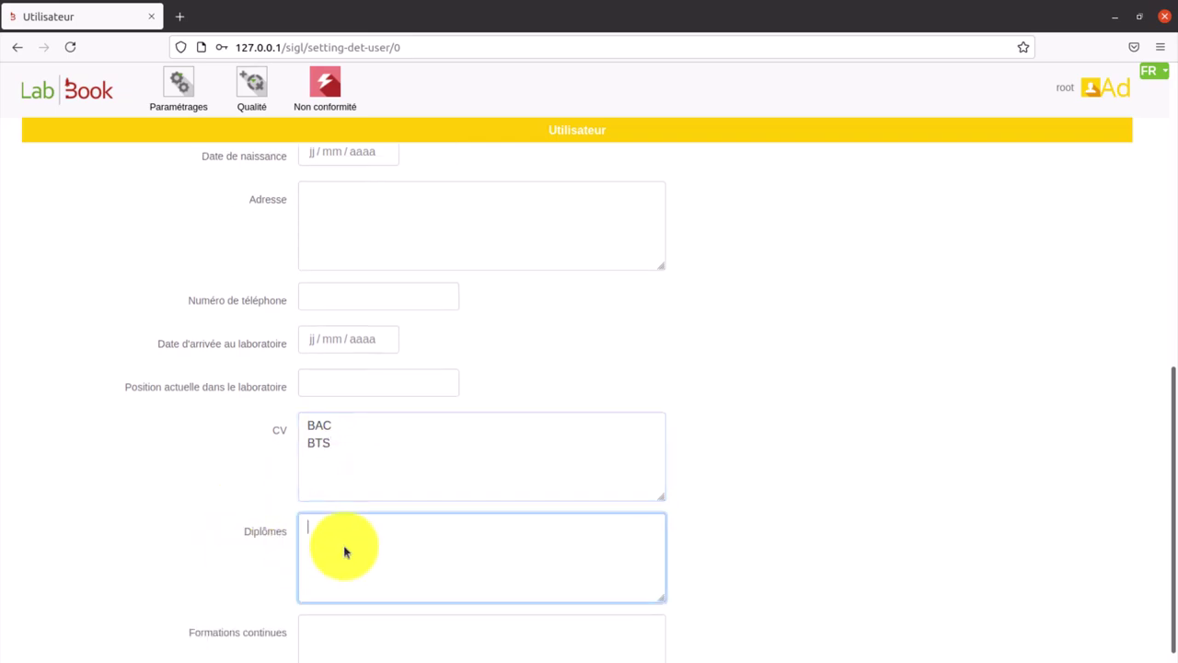
scroll(341, 553, "down", 2)
left_click(339, 559)
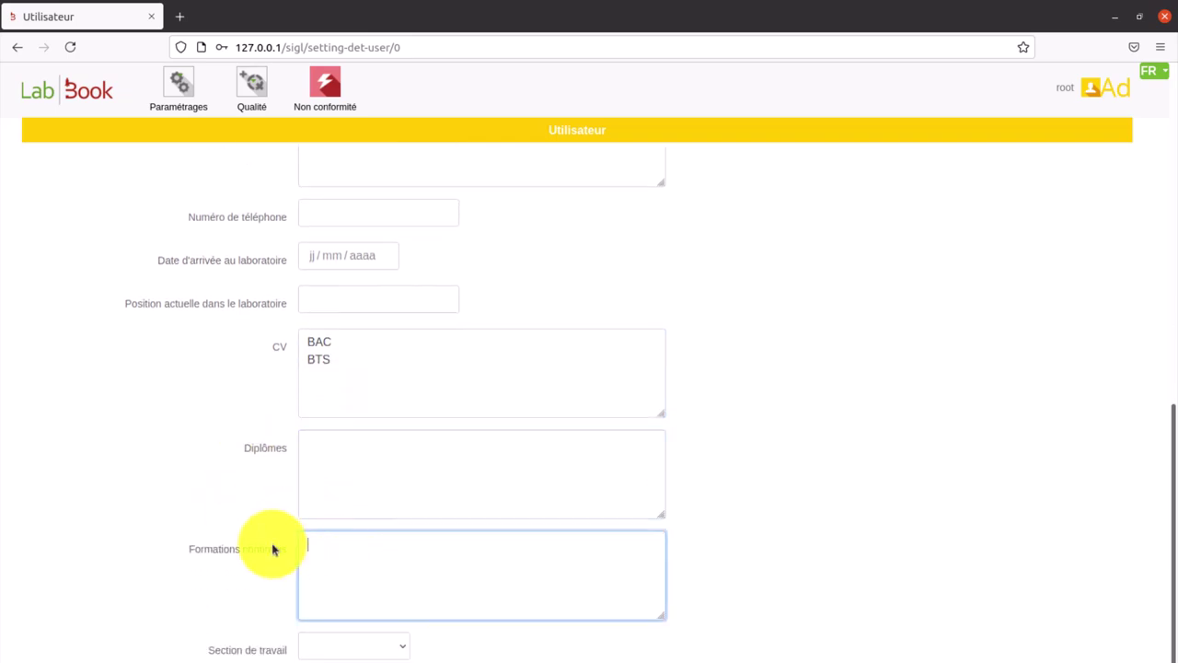
scroll(274, 550, "down", 3)
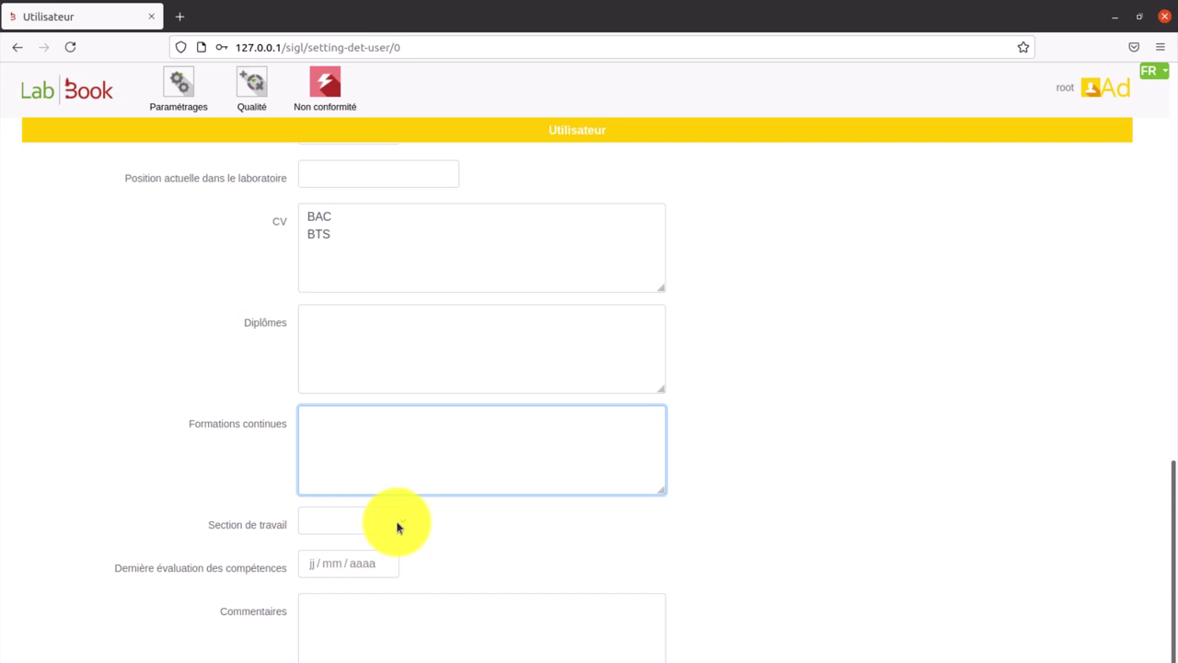
left_click(400, 526)
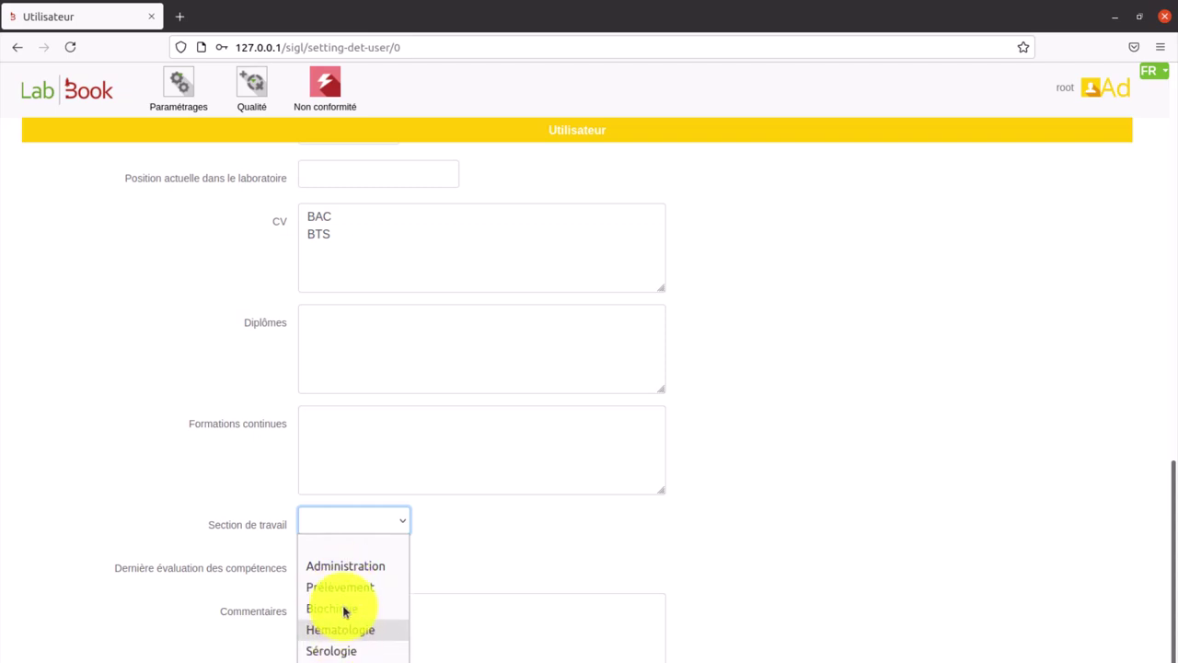
left_click(180, 522)
left_click(255, 92)
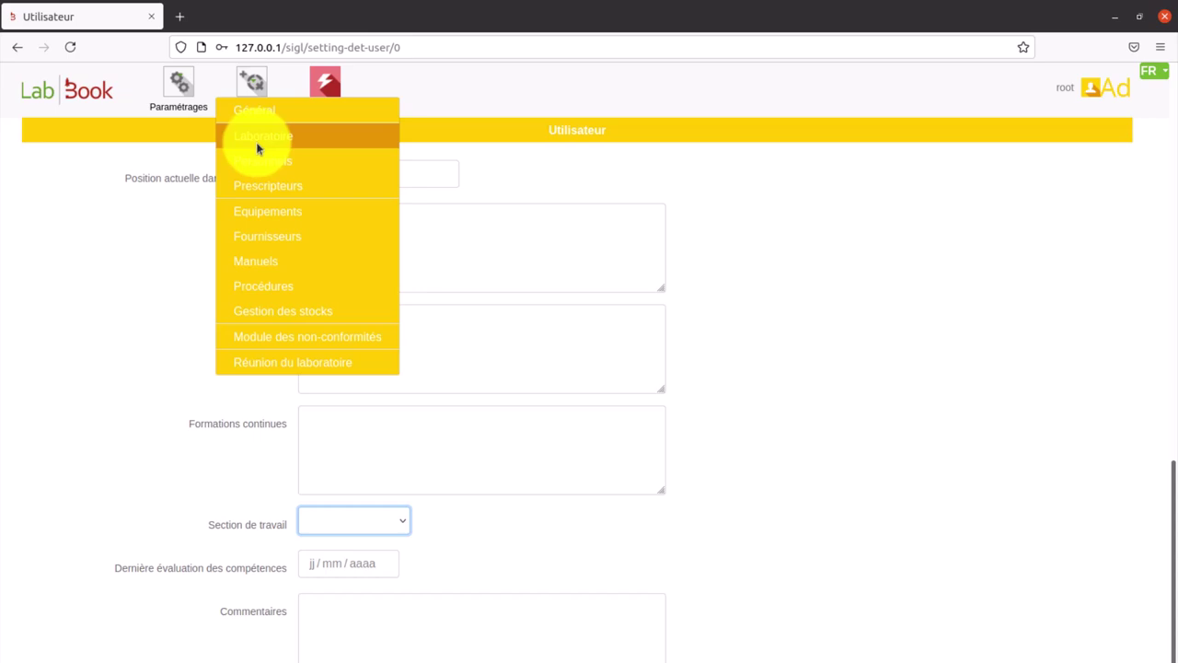
left_click(165, 360)
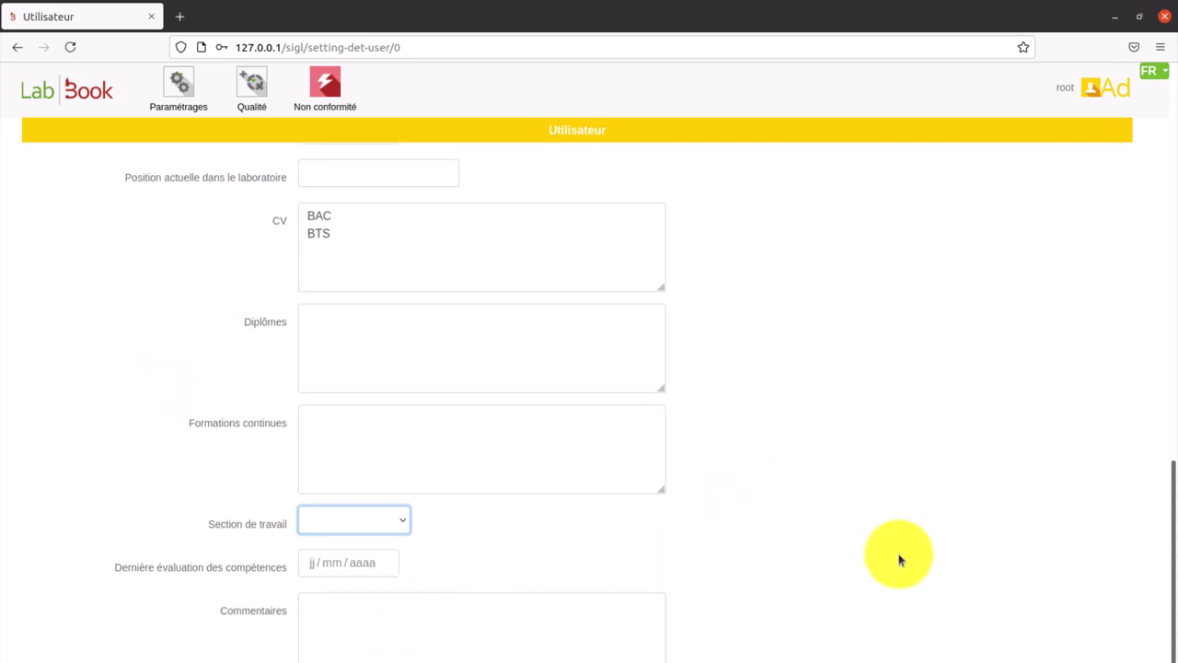
Step: Save the new user and reload the user list
key("alt+Left")
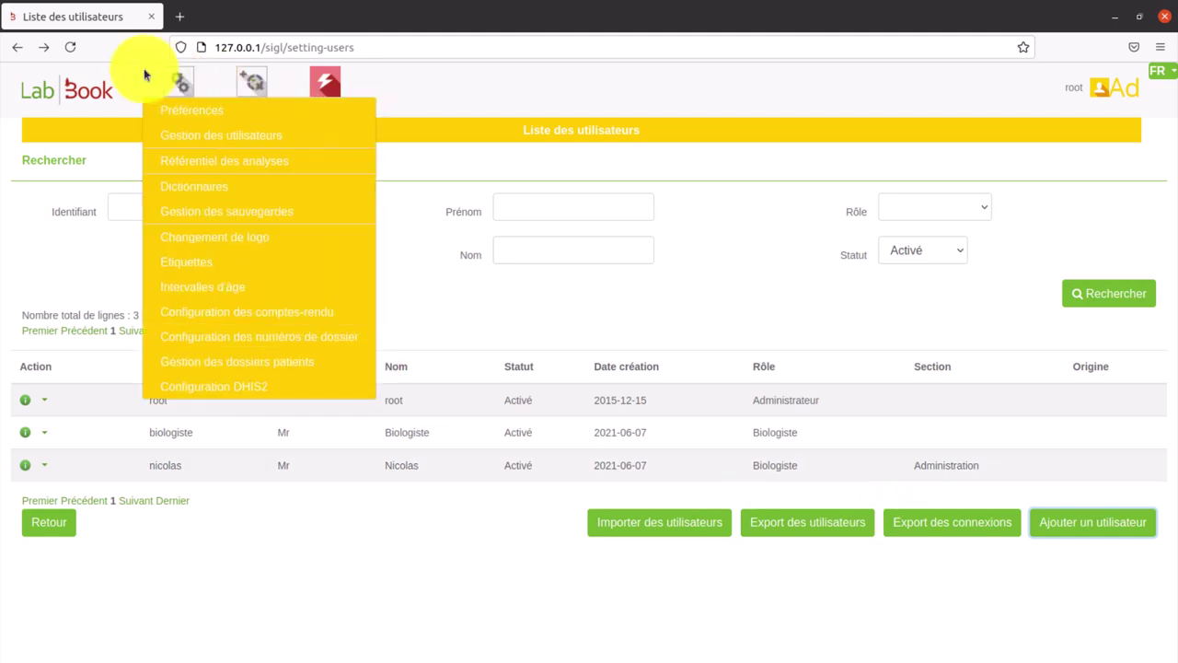
left_click(71, 47)
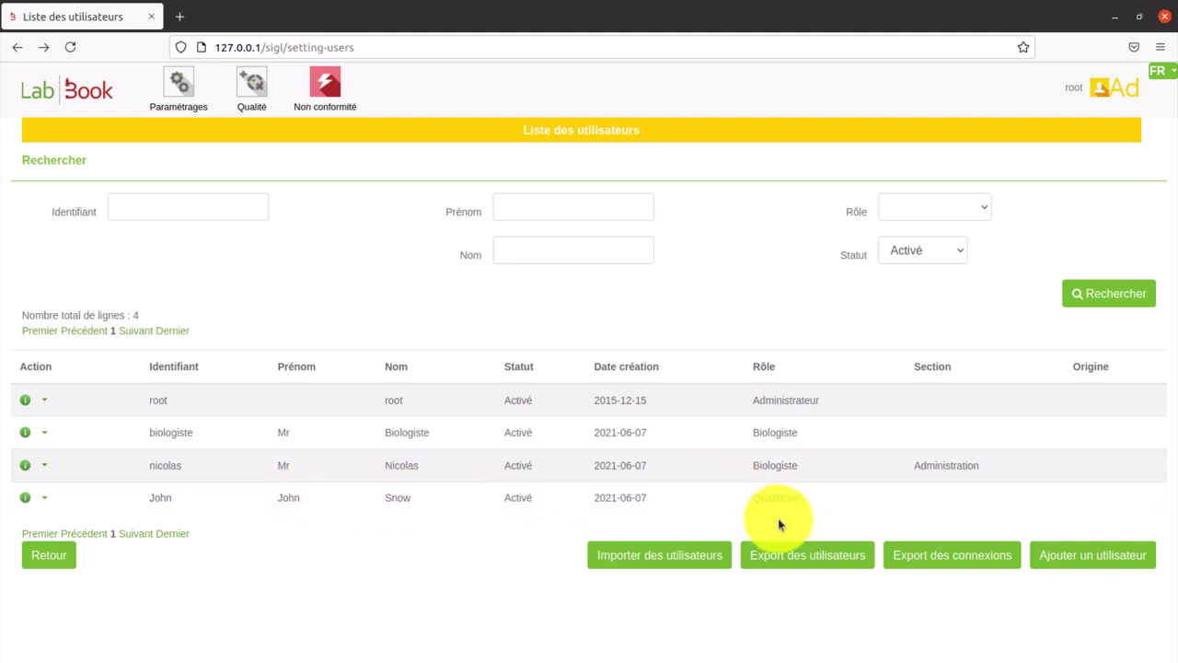
Step: Open the Personnels list of the quality module and check the new user's row
left_click(249, 92)
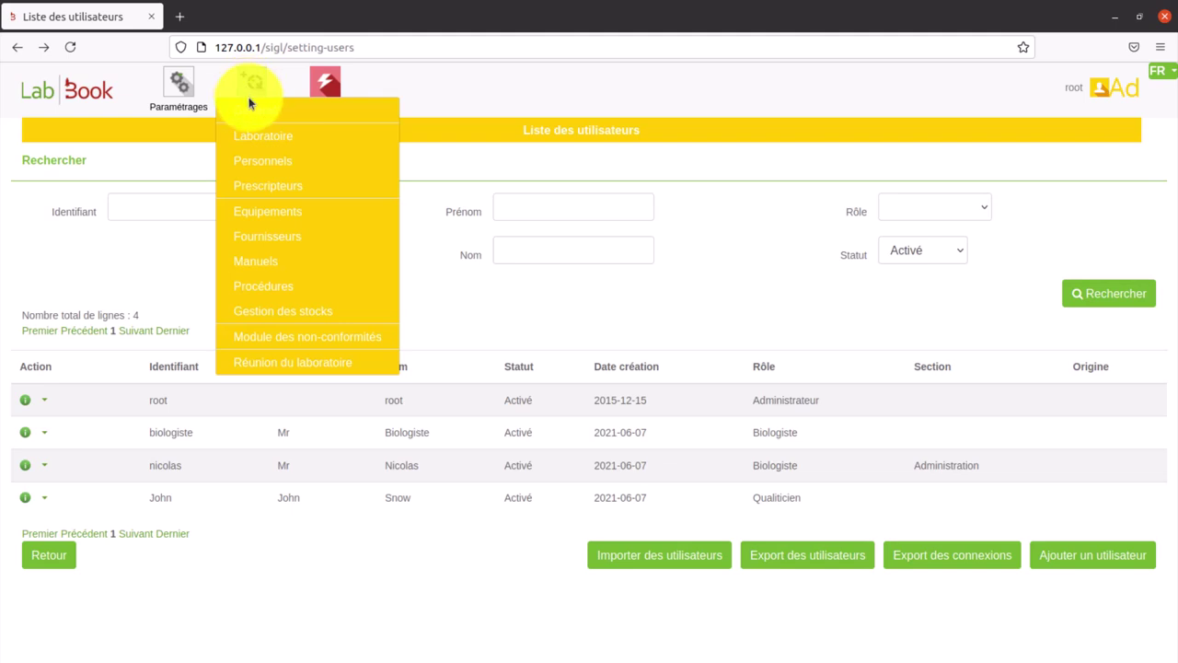
left_click(260, 169)
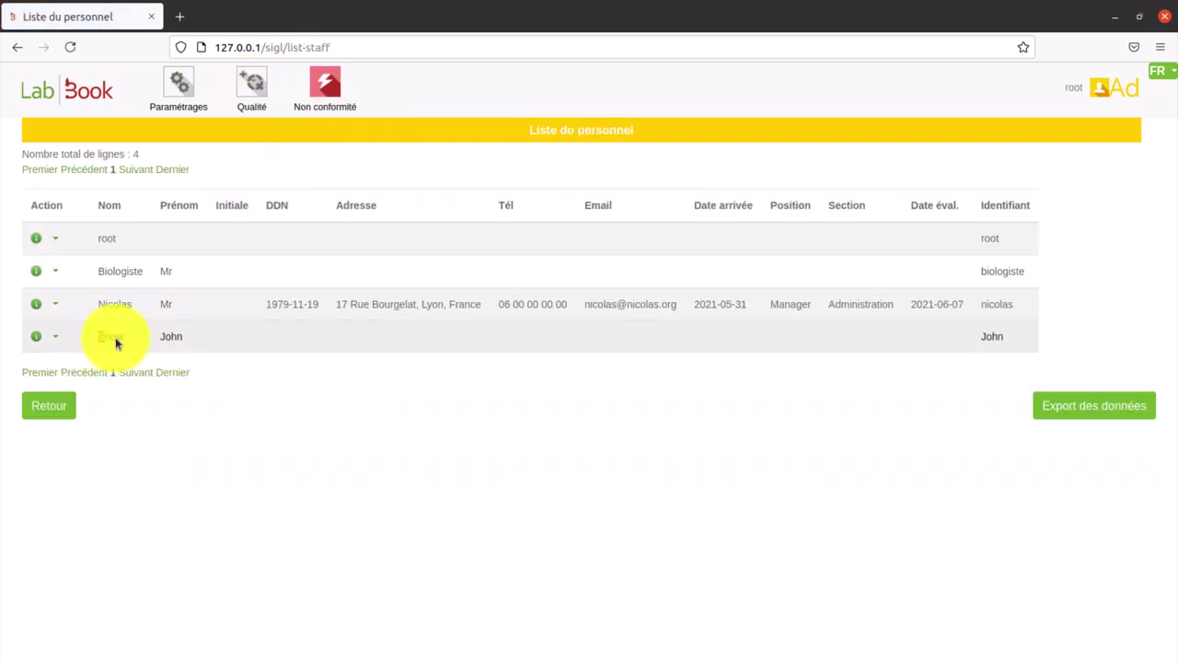
left_click_drag(105, 342, 190, 343)
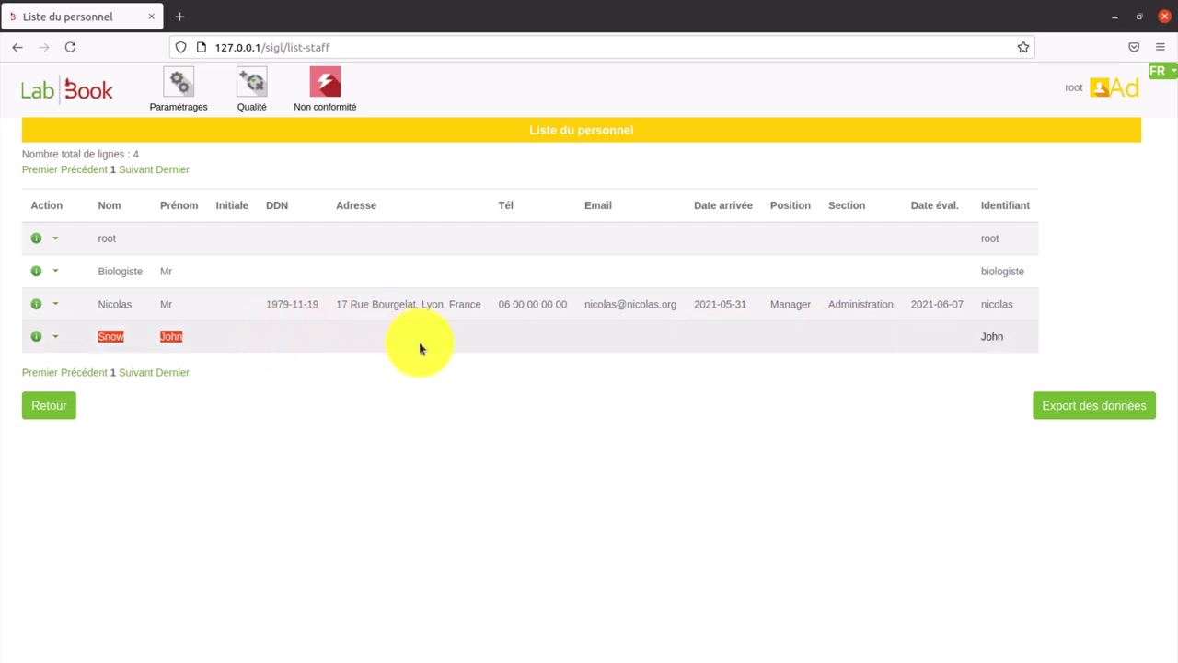
Step: Review the organisation chart area and section values on the Laboratoire quality page, and return to the home page
left_click(245, 92)
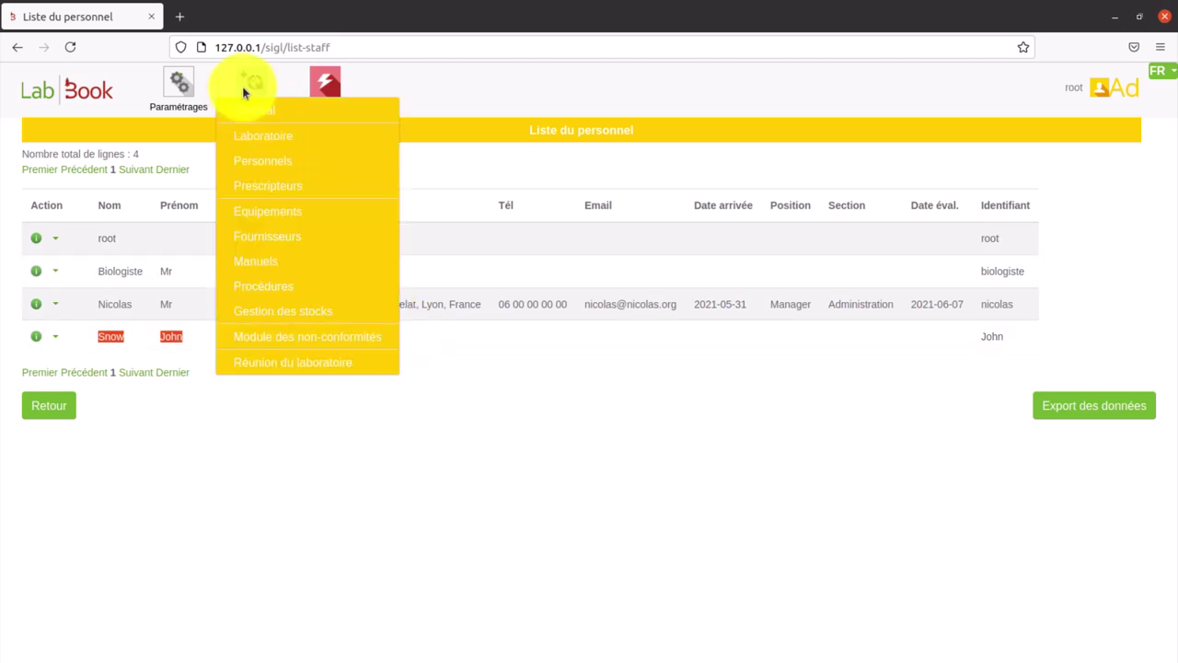
left_click(250, 141)
scroll(473, 316, "down", 1)
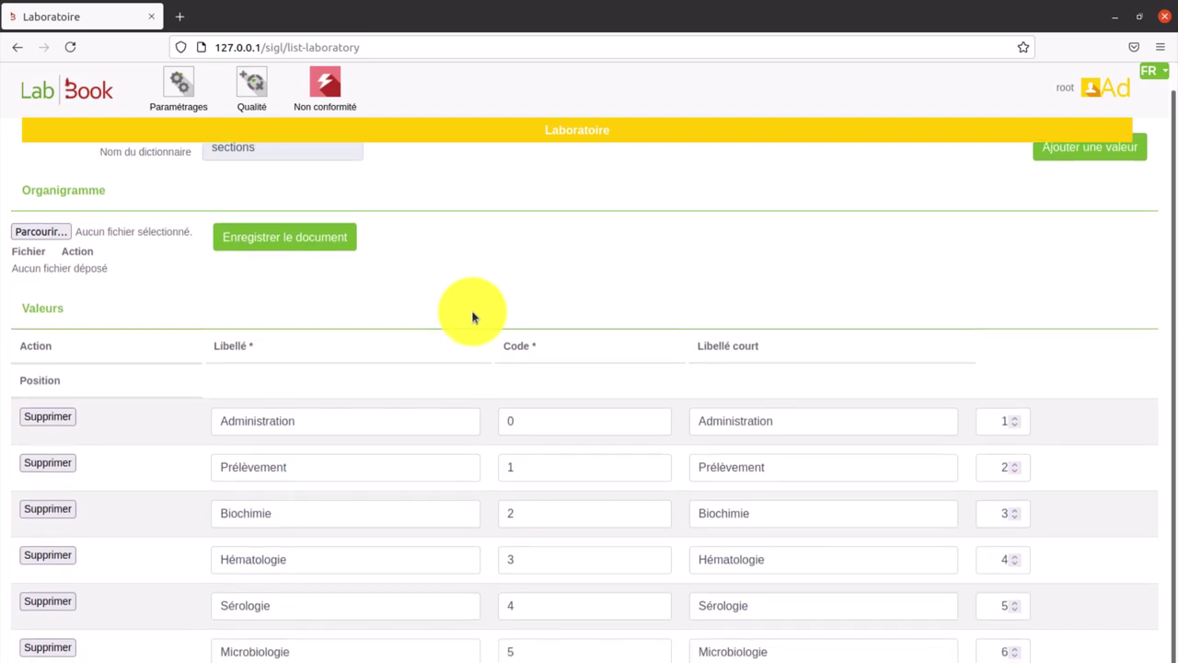
left_click(250, 97)
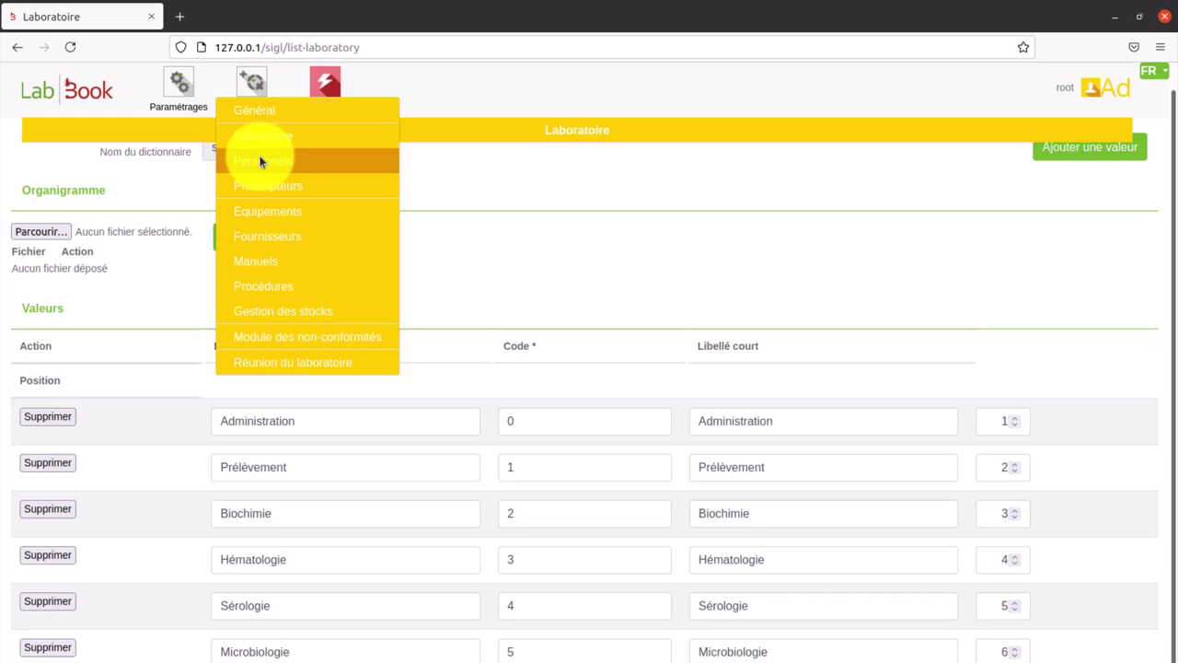
left_click(88, 98)
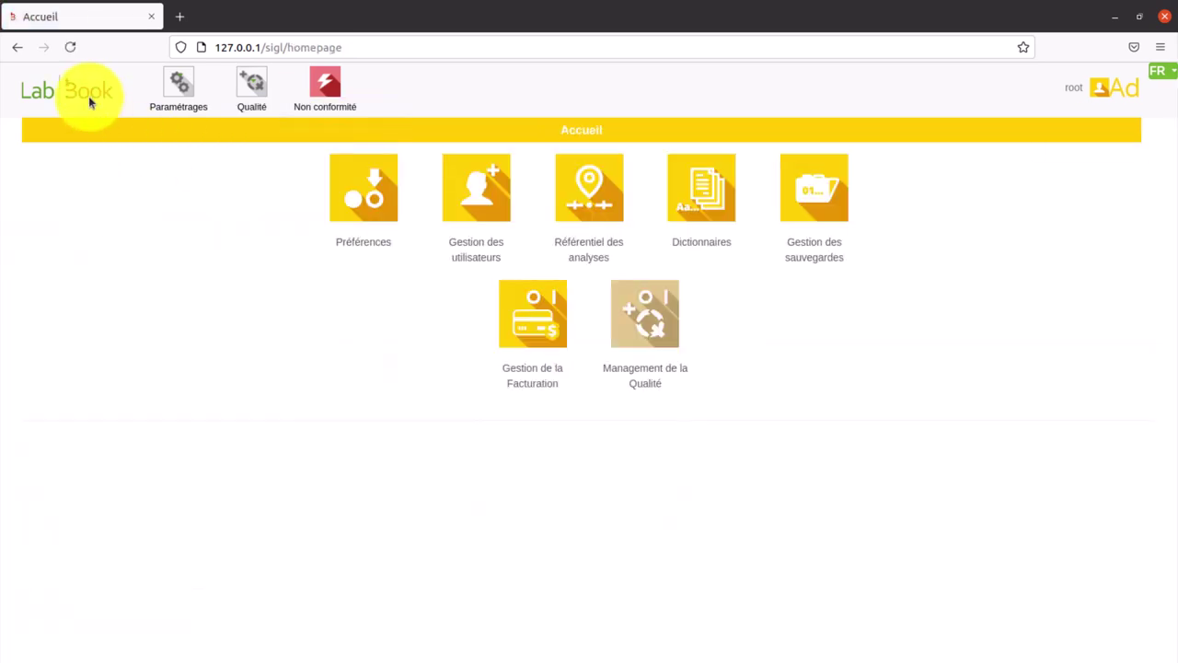